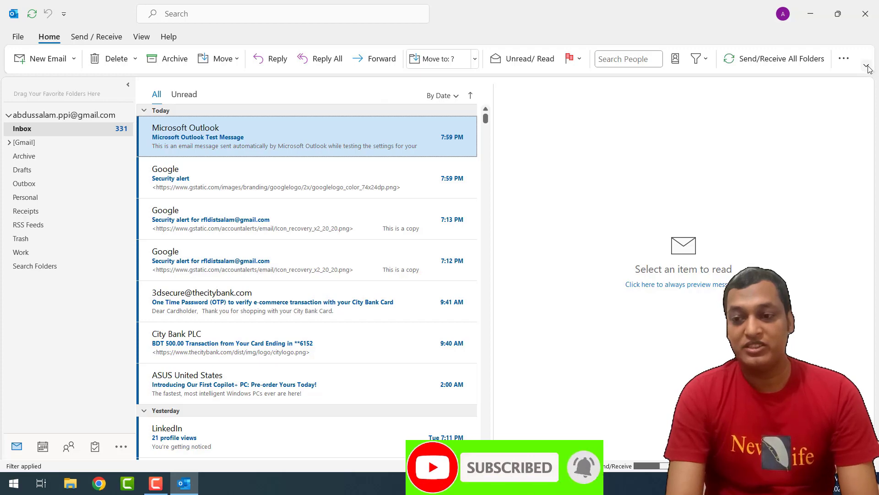
# - Switch the ribbon to the Classic layout and show the folder commands
pyautogui.click(867, 66)
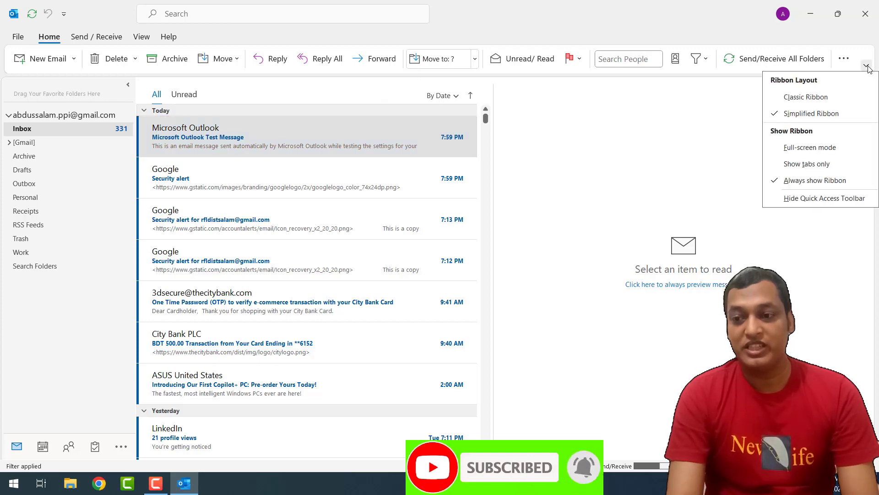
pyautogui.click(787, 103)
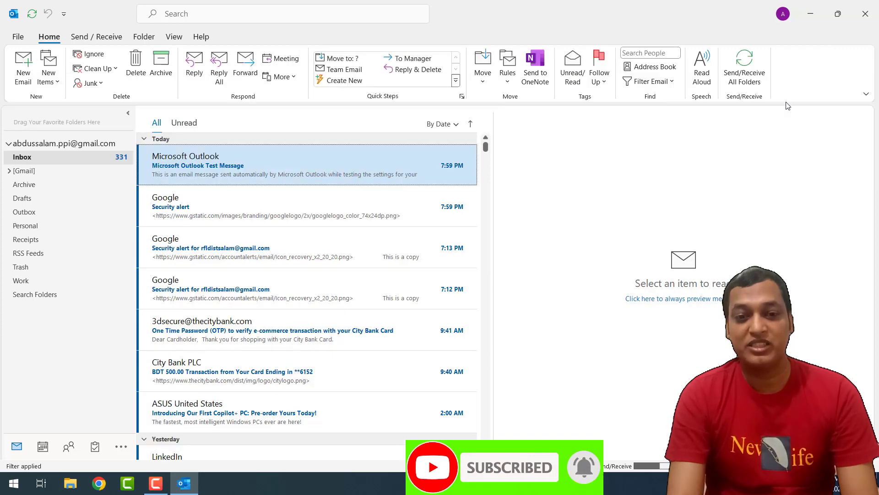
pyautogui.click(139, 37)
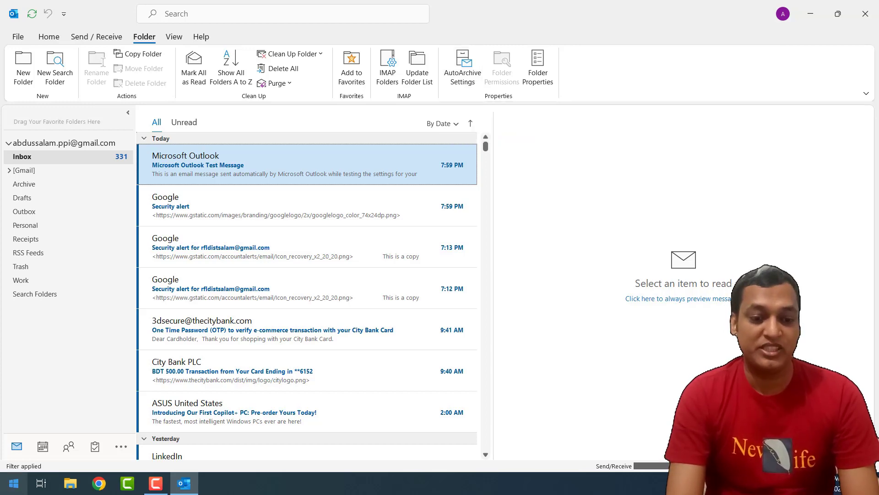
# - View the AutoArchive settings in the advanced program options and leave them without saving
pyautogui.press('super')
pyautogui.click(20, 44)
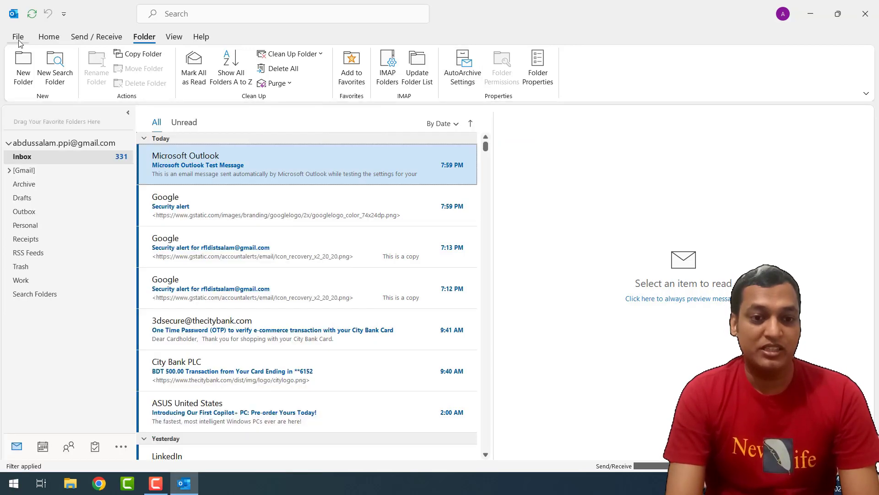
pyautogui.click(20, 42)
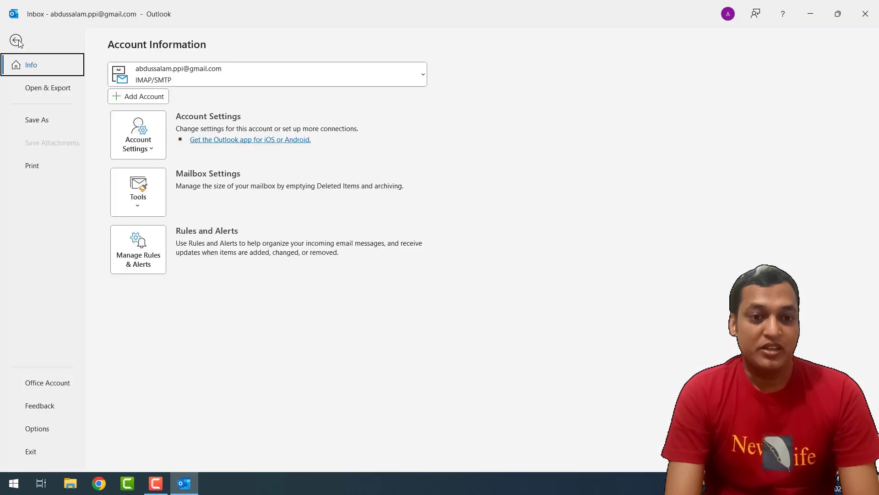
pyautogui.click(45, 429)
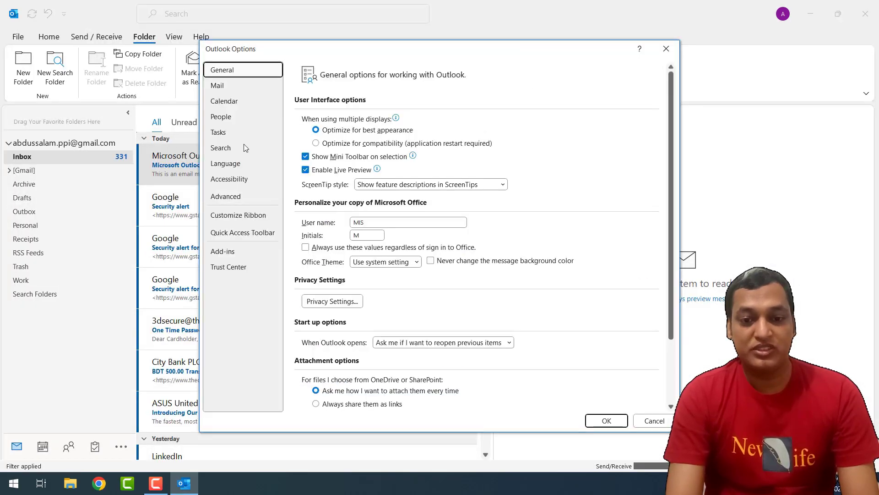
pyautogui.click(227, 196)
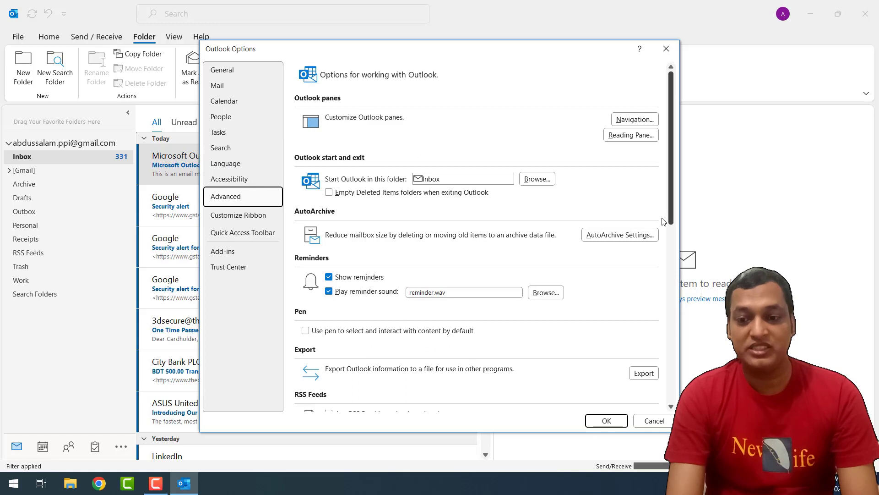
pyautogui.click(632, 235)
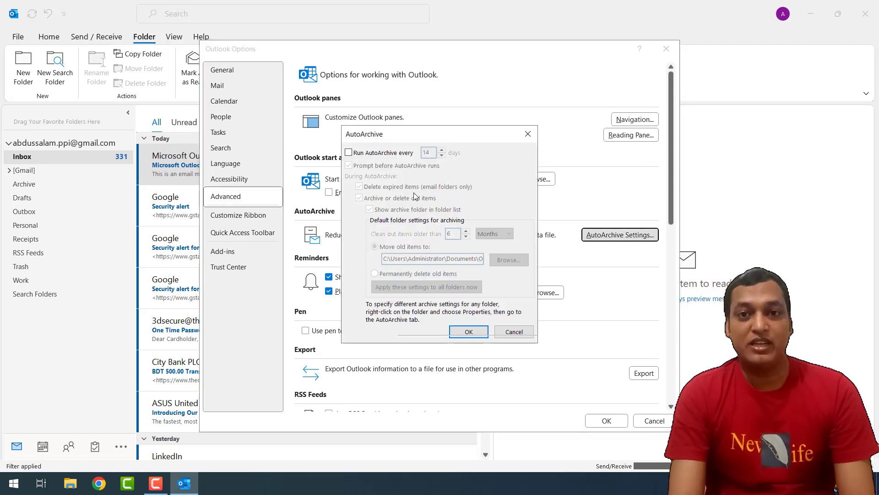
pyautogui.click(511, 331)
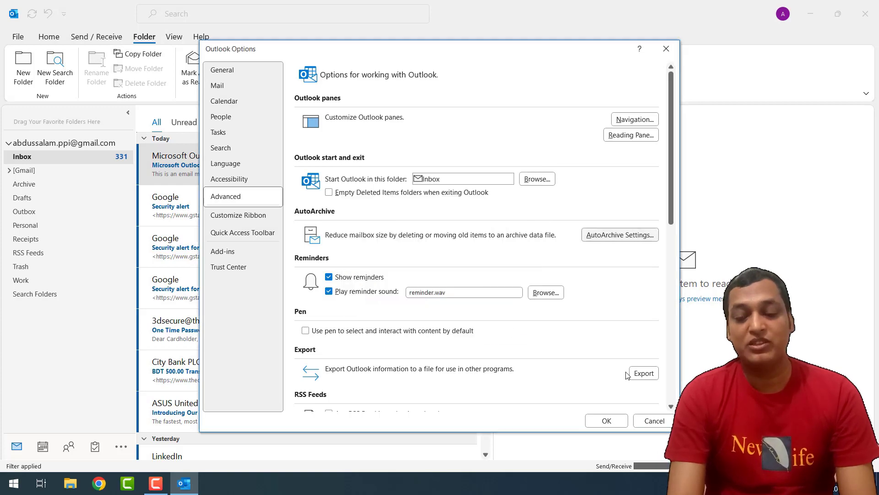
pyautogui.click(651, 420)
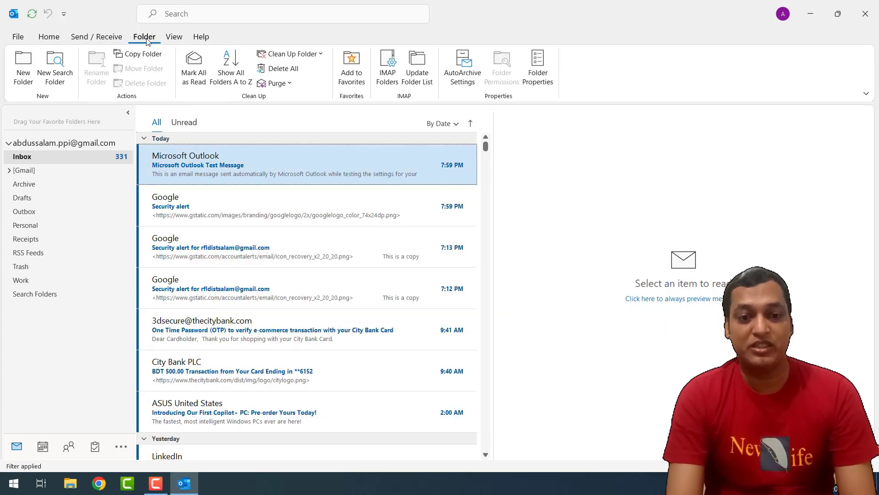
# - Set the Inbox to archive items using the default settings and open the default archive settings
pyautogui.click(461, 73)
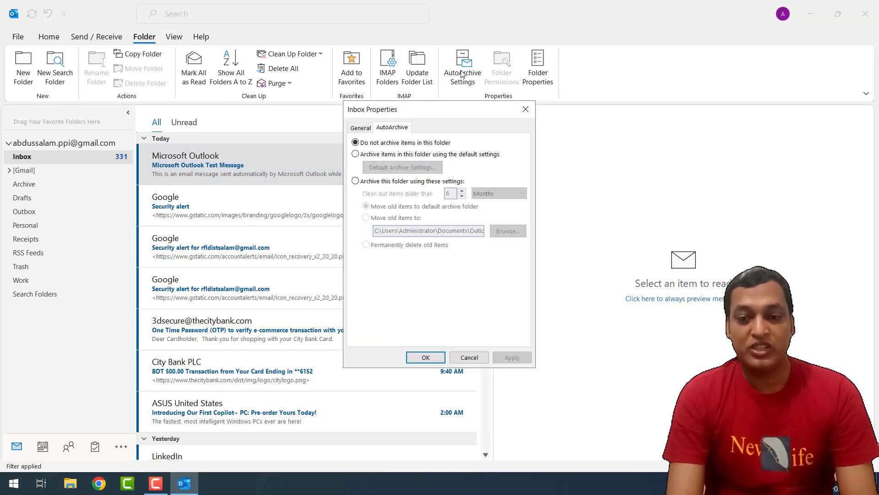
pyautogui.click(375, 157)
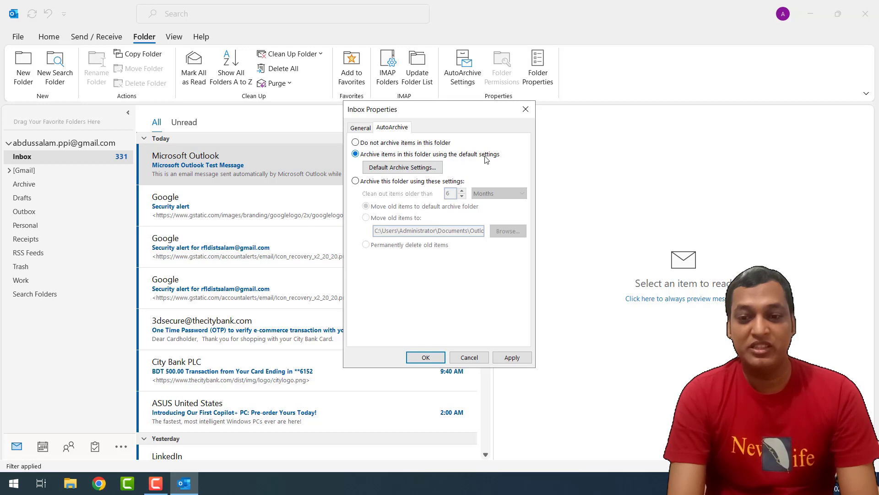
pyautogui.click(393, 169)
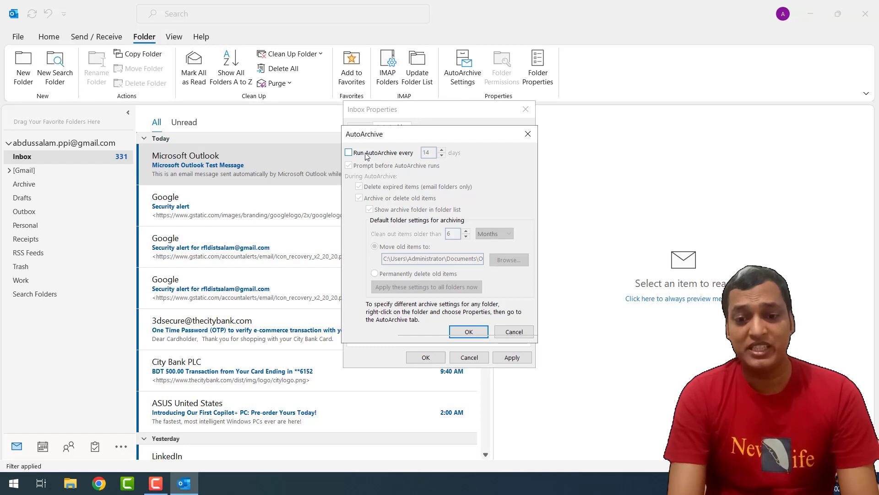
# - Enable AutoArchive to run every 1 day and turn off the prompt before it runs
pyautogui.click(374, 156)
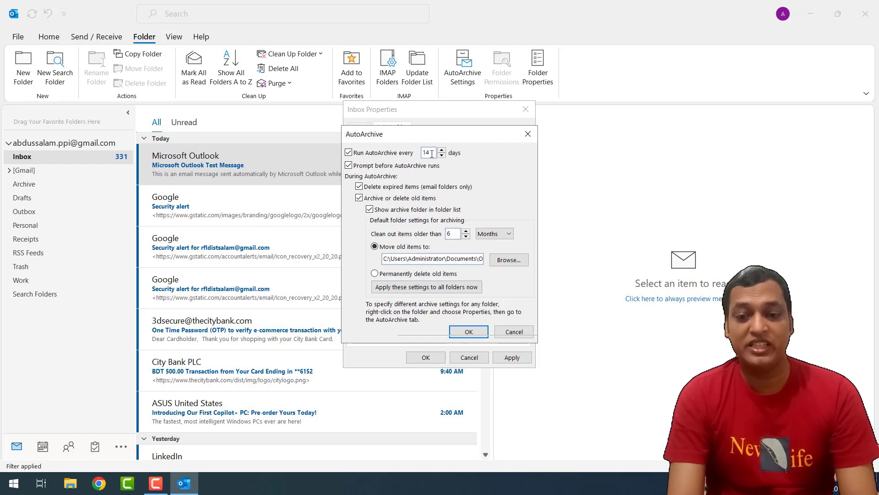
pyautogui.moveTo(431, 153); pyautogui.dragTo(398, 152)
pyautogui.write('1')
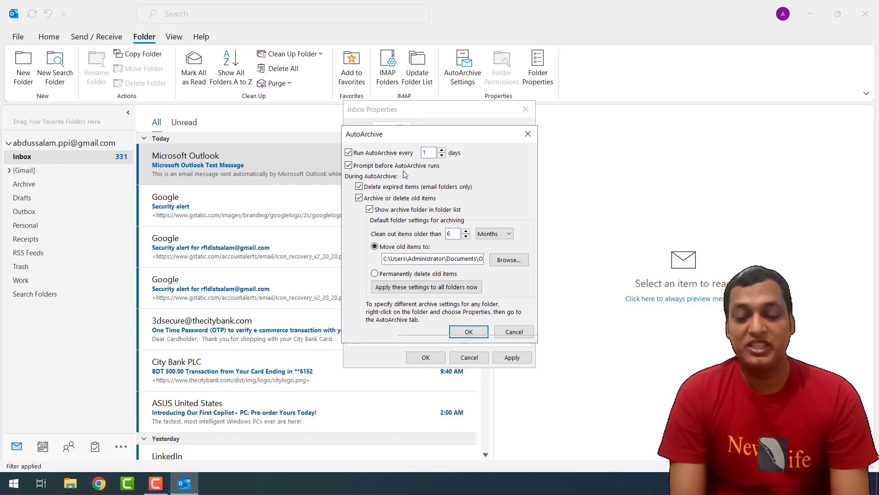
pyautogui.click(385, 168)
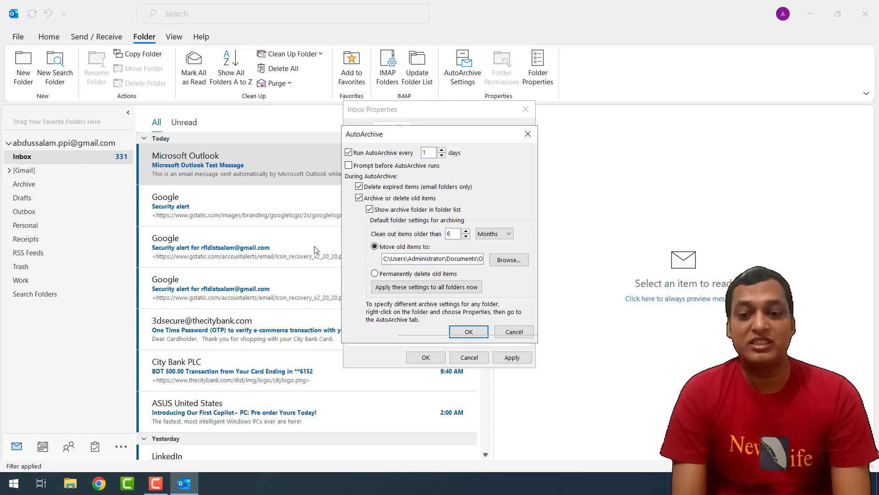
# - Set the default archiving rule to clean out items older than 5 days
pyautogui.click(501, 234)
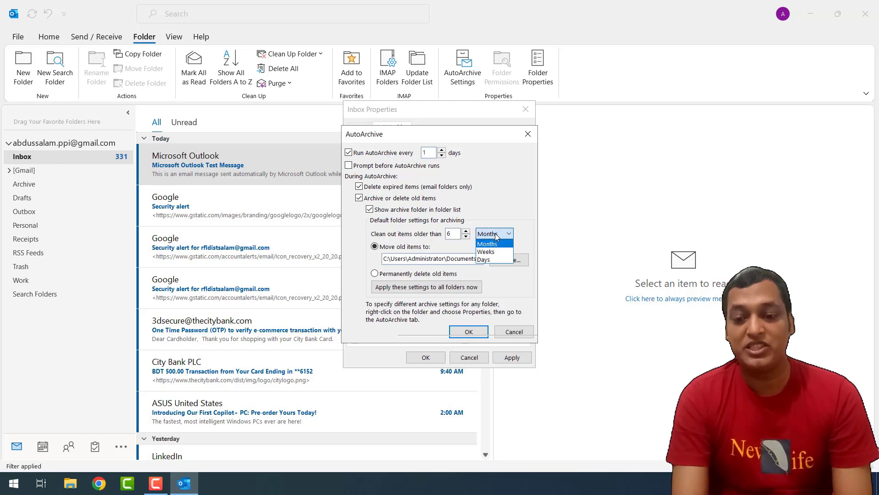
pyautogui.click(496, 235)
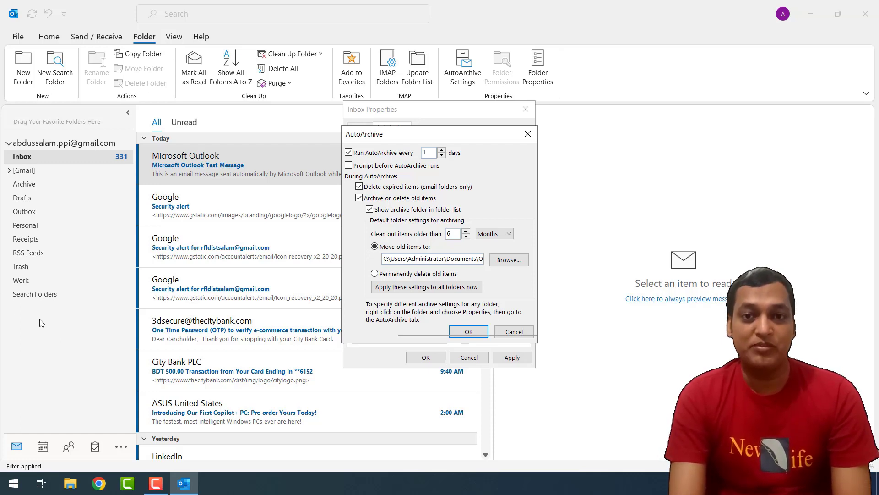
pyautogui.click(501, 234)
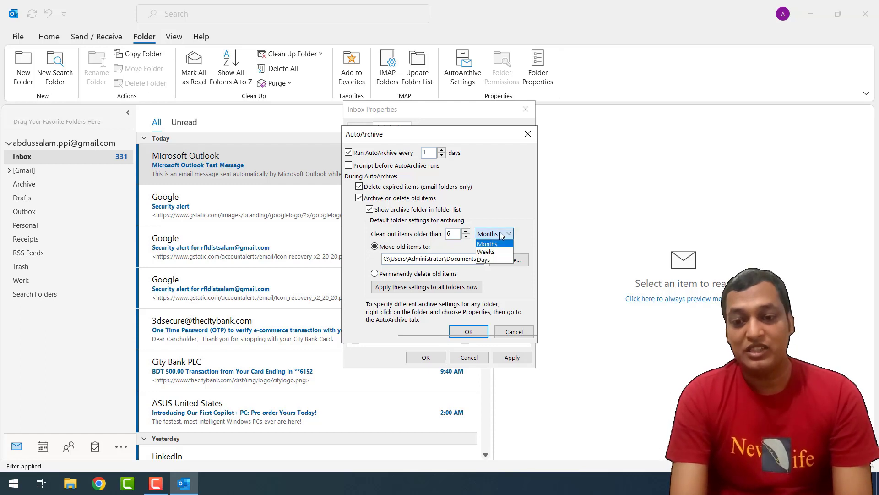
pyautogui.click(484, 260)
pyautogui.doubleClick(449, 234)
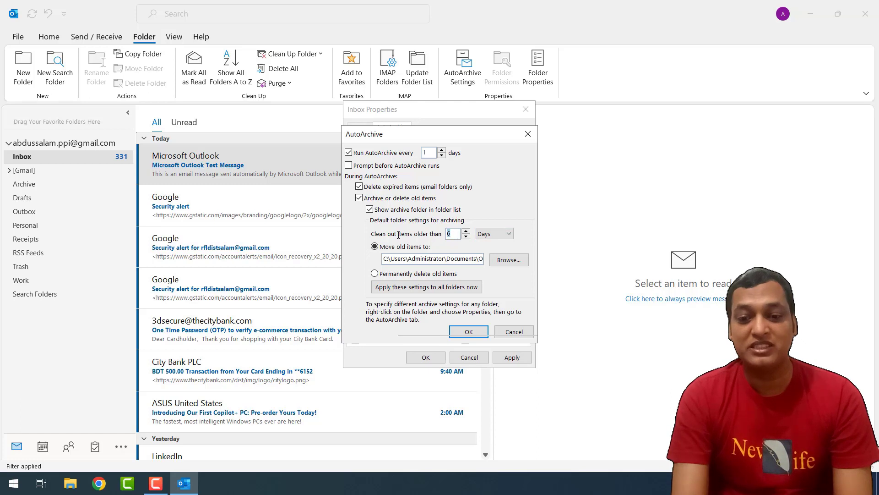
pyautogui.write('5')
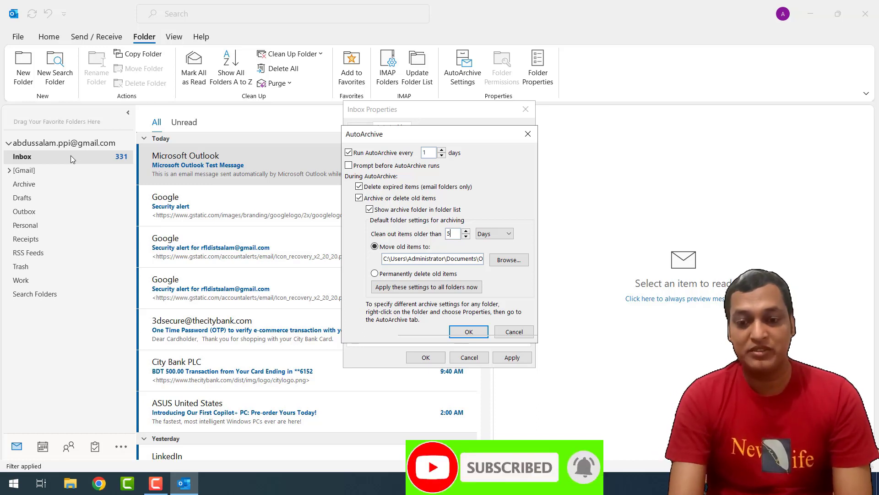
pyautogui.click(494, 234)
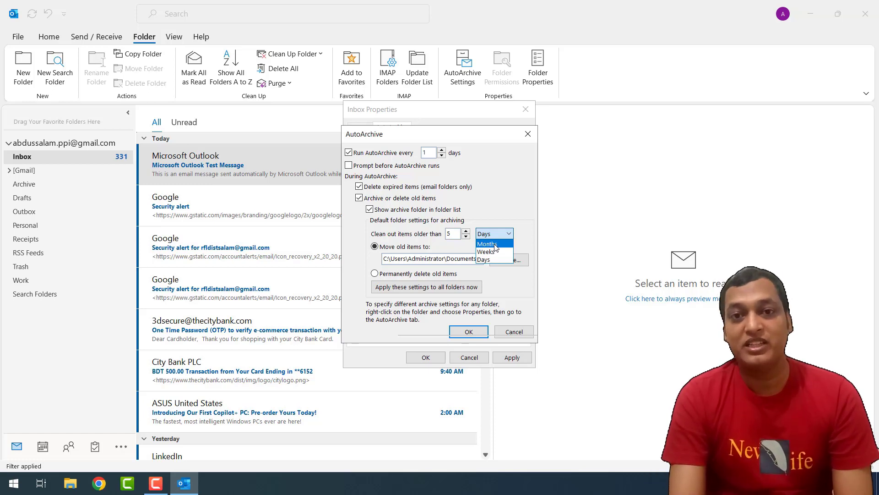
pyautogui.click(482, 212)
pyautogui.click(490, 232)
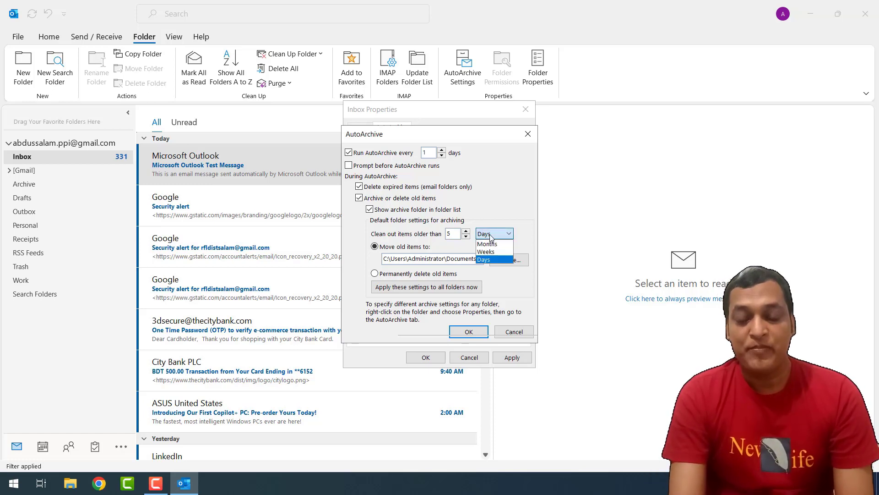
pyautogui.click(486, 260)
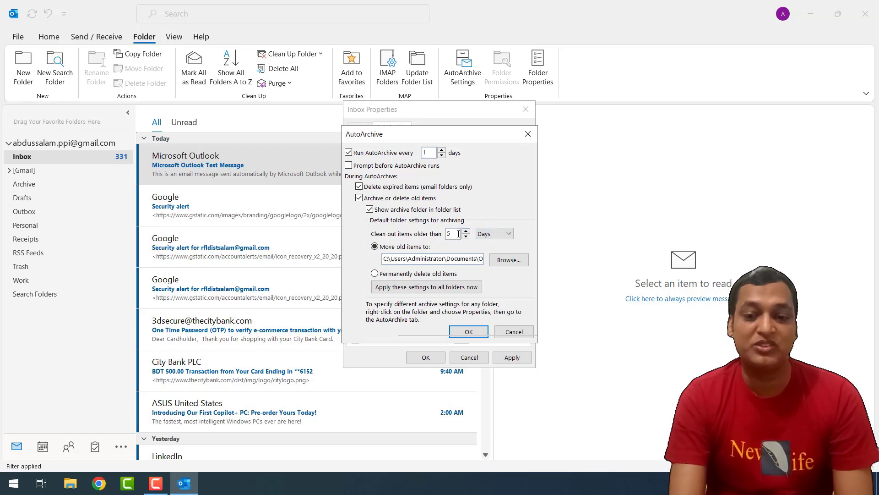
pyautogui.moveTo(458, 233); pyautogui.dragTo(373, 229)
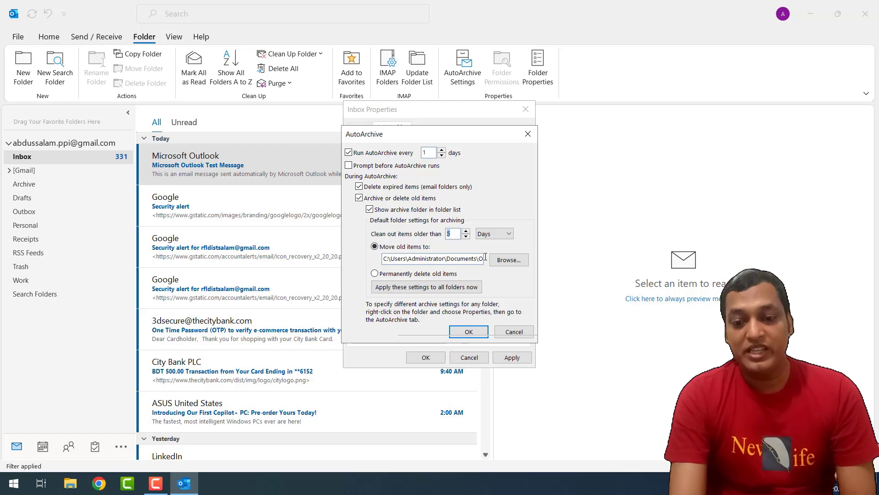
# - Browse to Local Disk (E:) for the location of the data file that receives old items
pyautogui.click(508, 260)
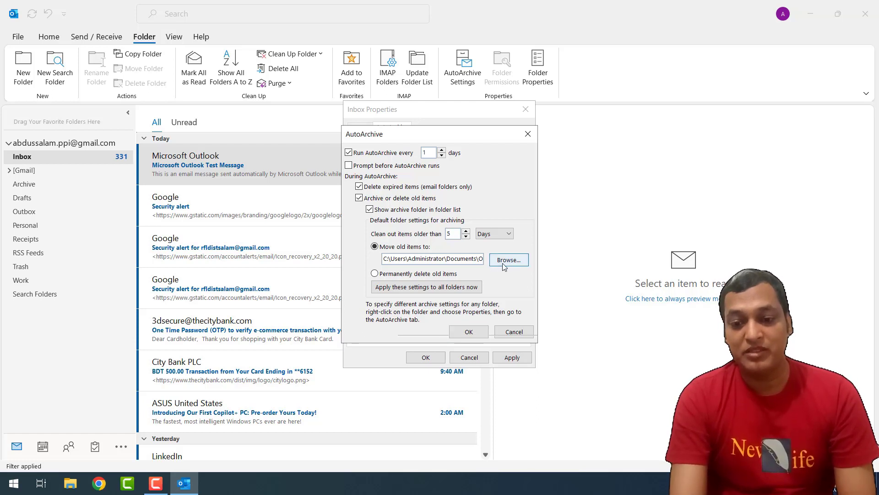
pyautogui.moveTo(430, 291); pyautogui.dragTo(428, 306)
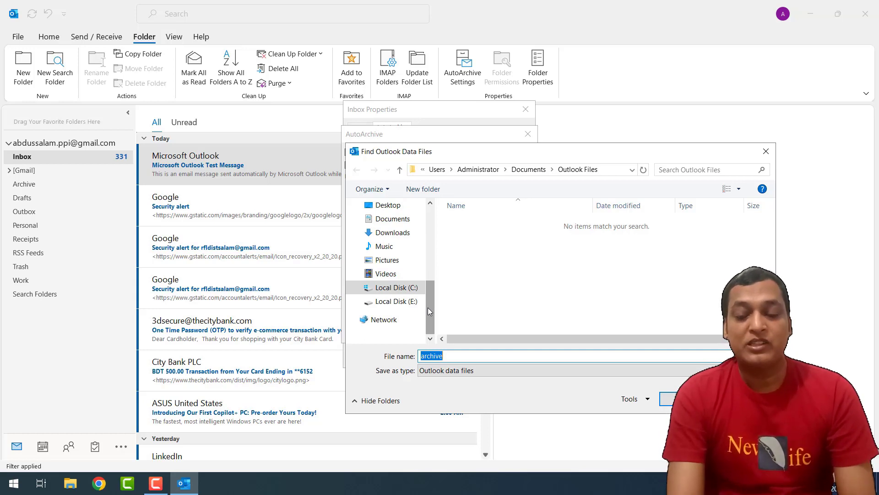
pyautogui.click(399, 302)
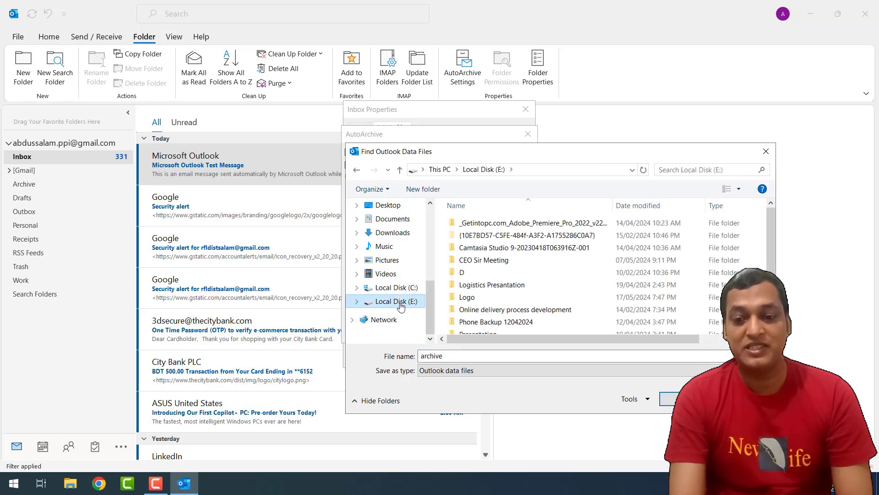
# - Create a new folder named Archive-20052025 on Local Disk (E:)
pyautogui.click(411, 193)
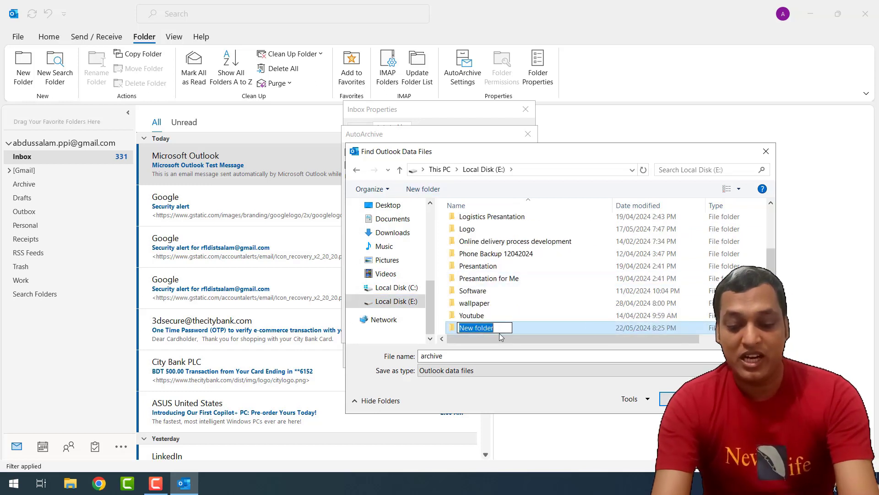
pyautogui.write('Archi')
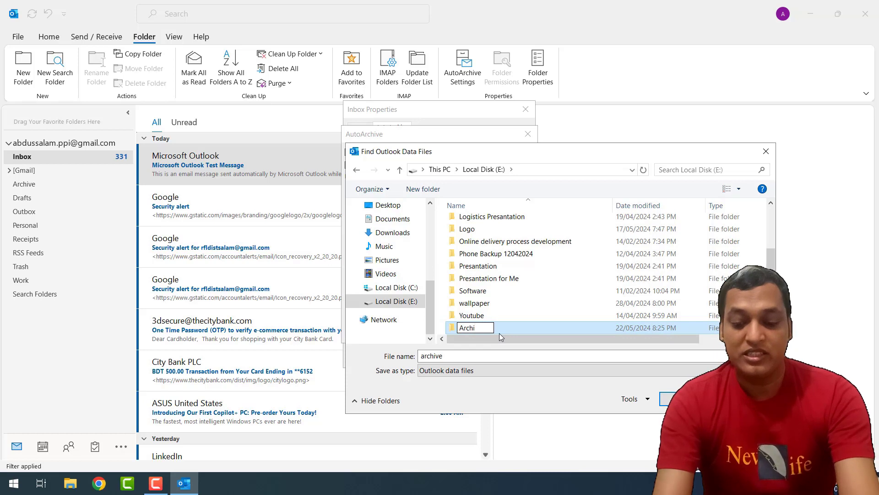
pyautogui.write('ve')
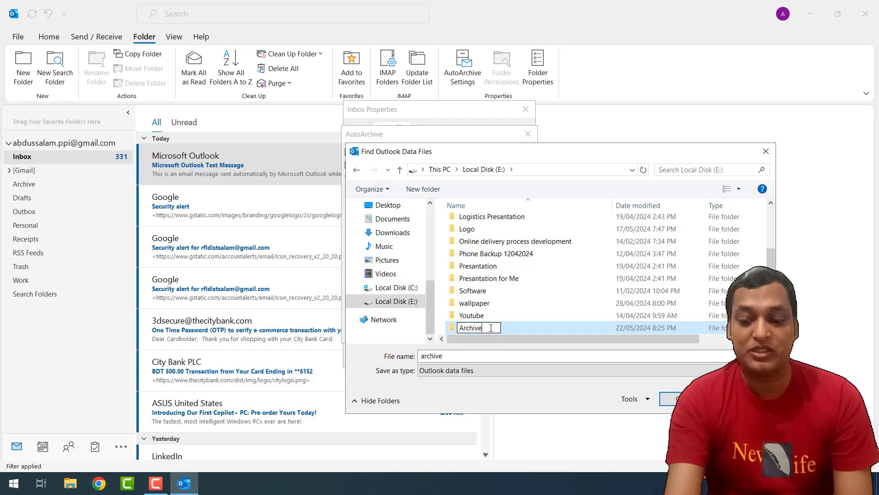
pyautogui.write('-')
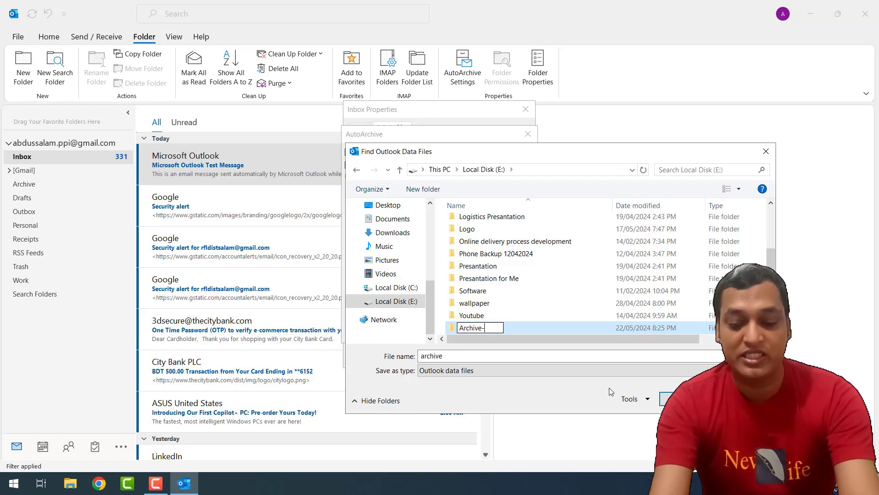
pyautogui.write('20')
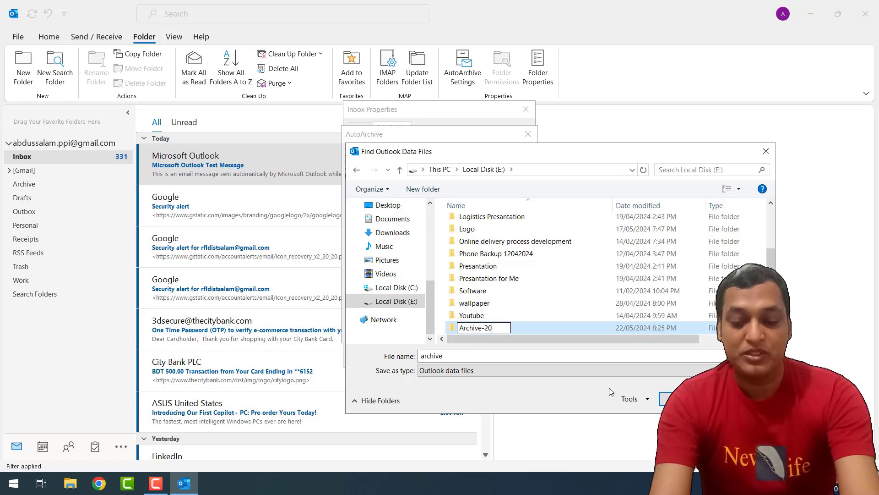
pyautogui.write('052025')
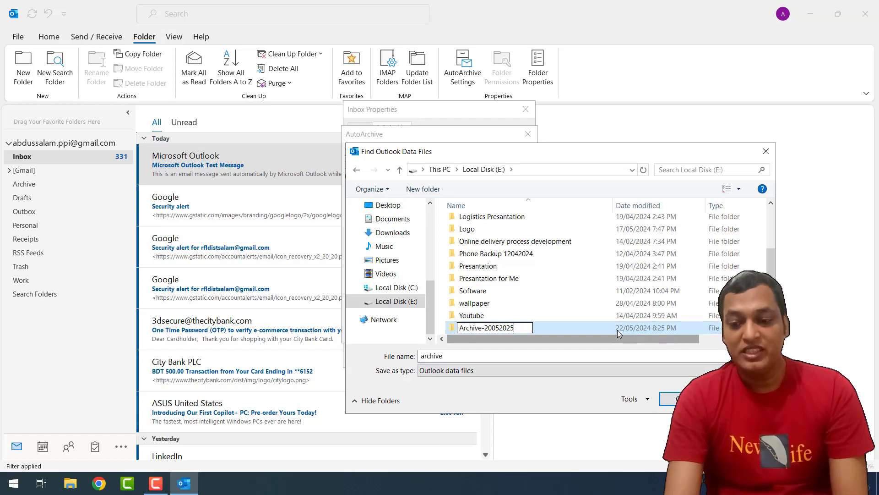
pyautogui.press('Return')
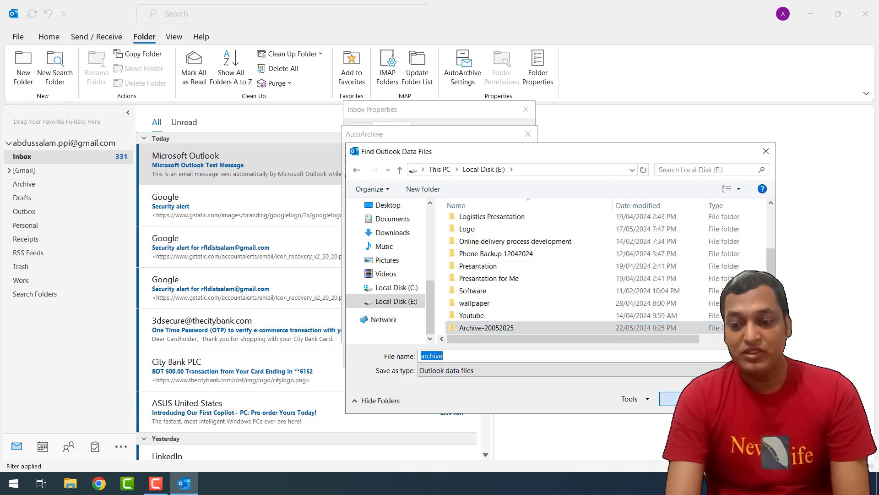
# - Save the archive data file as archive-20052024 inside the Archive-20052025 folder
pyautogui.press('Return')
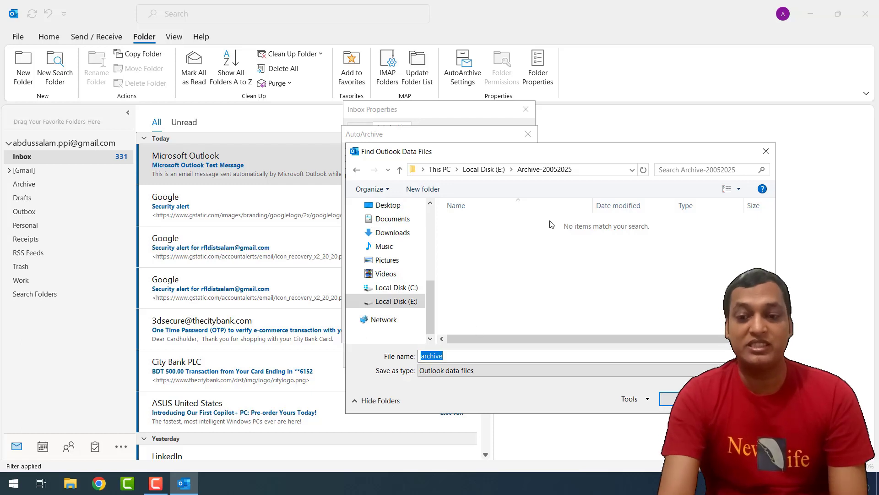
pyautogui.click(477, 359)
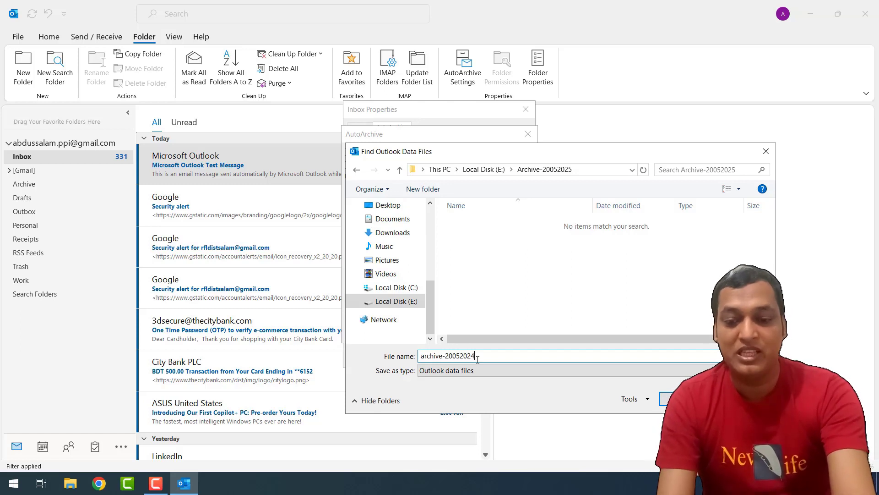
pyautogui.click(672, 399)
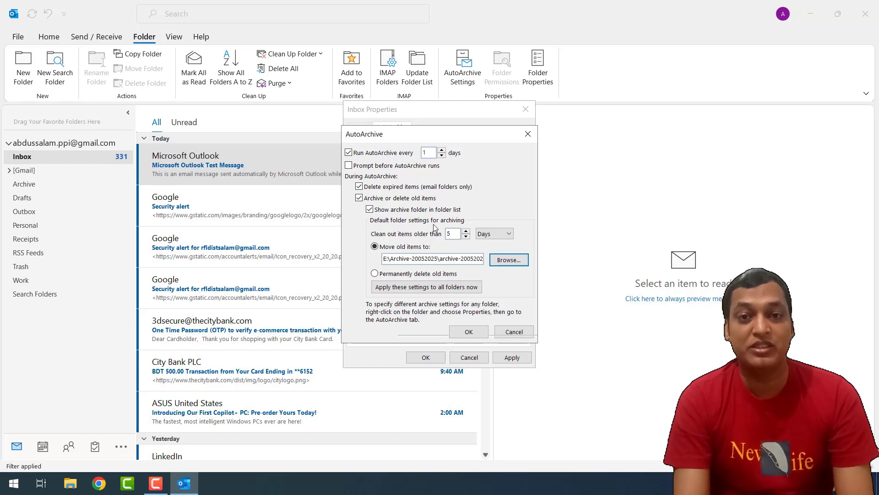
# - Apply the default archive settings to all folders and save the AutoArchive and Inbox properties
pyautogui.click(399, 290)
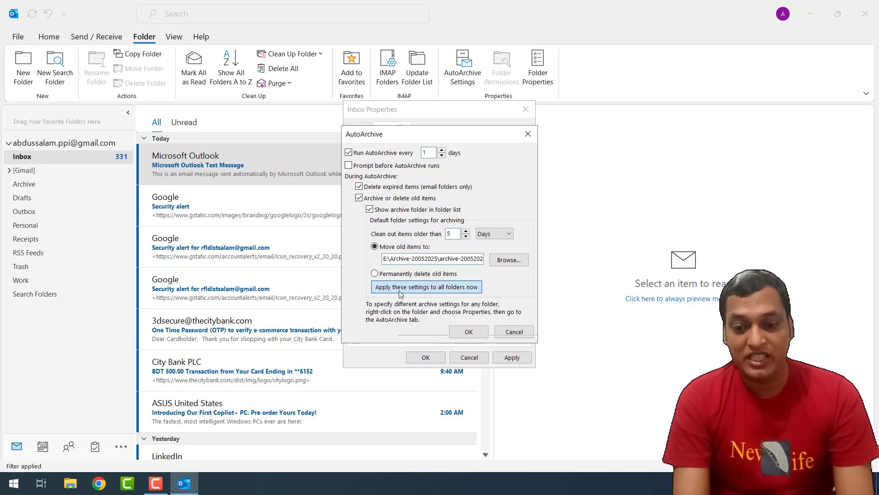
pyautogui.click(470, 333)
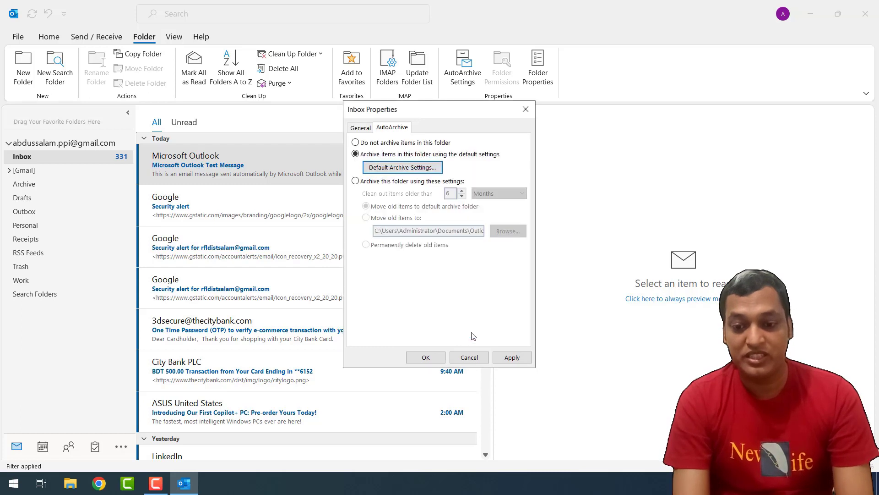
pyautogui.click(511, 359)
pyautogui.click(429, 357)
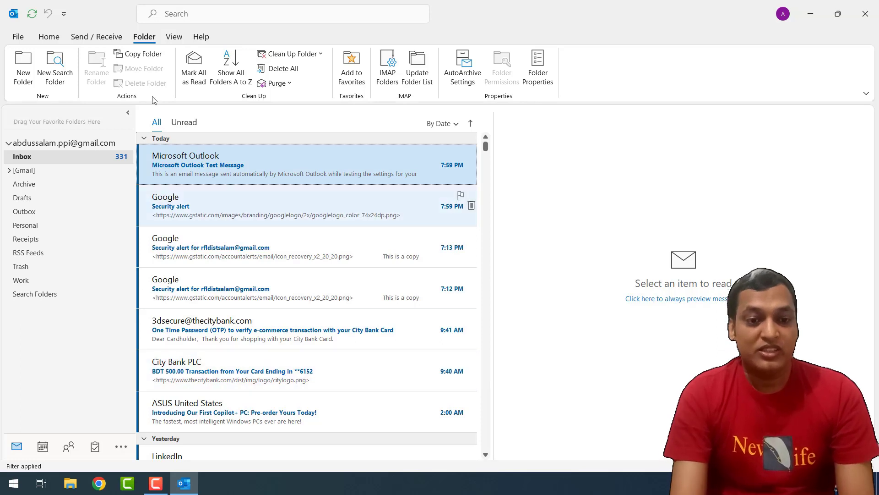
# - Run Clean Up Old Items to archive all folders according to their AutoArchive settings, and return to the mailbox
pyautogui.click(18, 37)
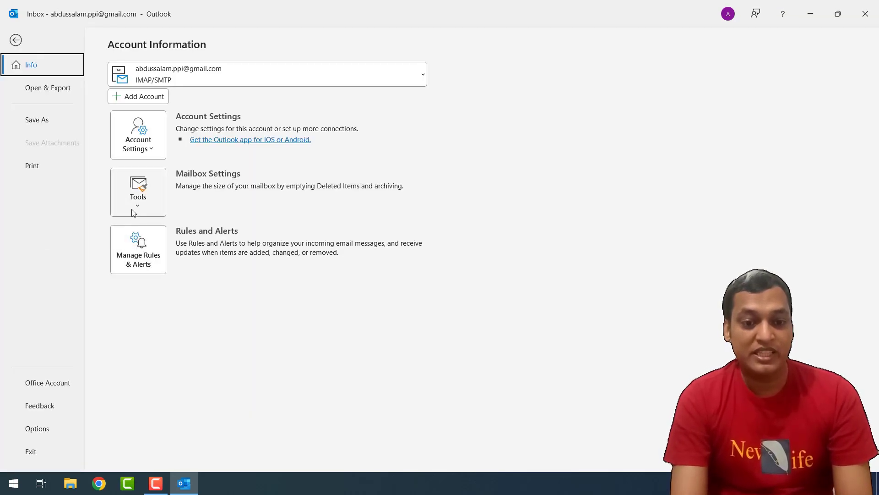
pyautogui.click(140, 198)
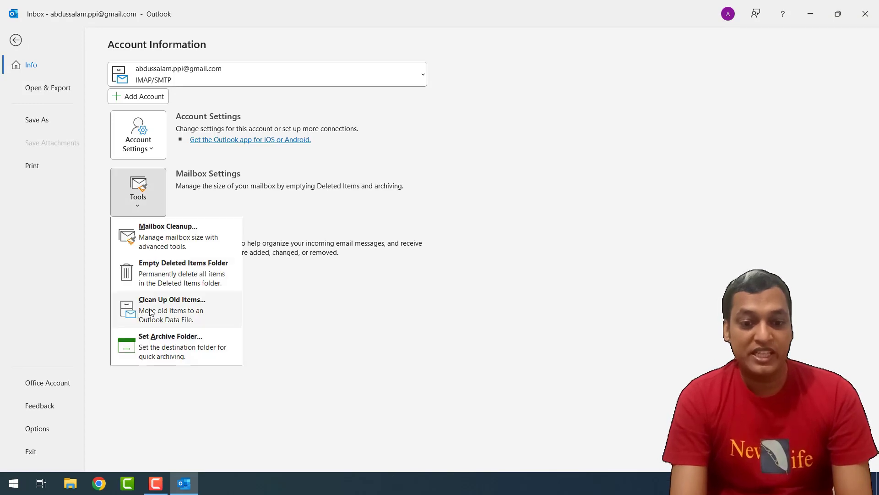
pyautogui.click(191, 309)
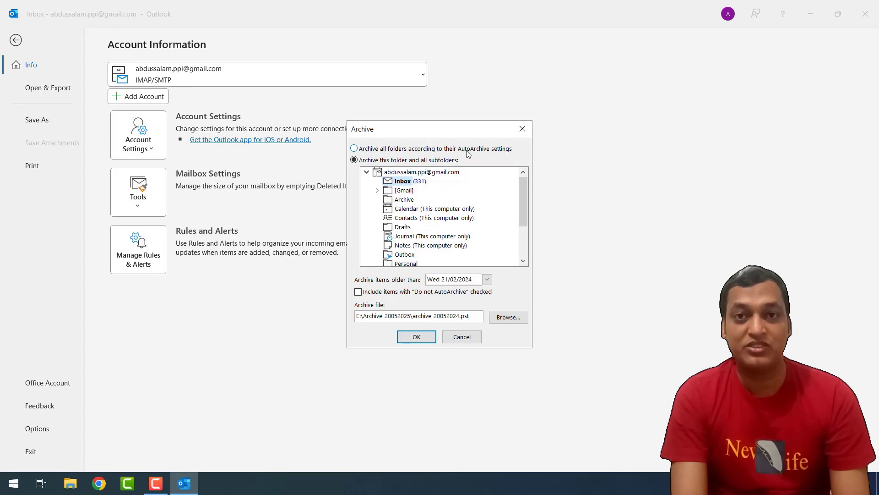
pyautogui.click(449, 150)
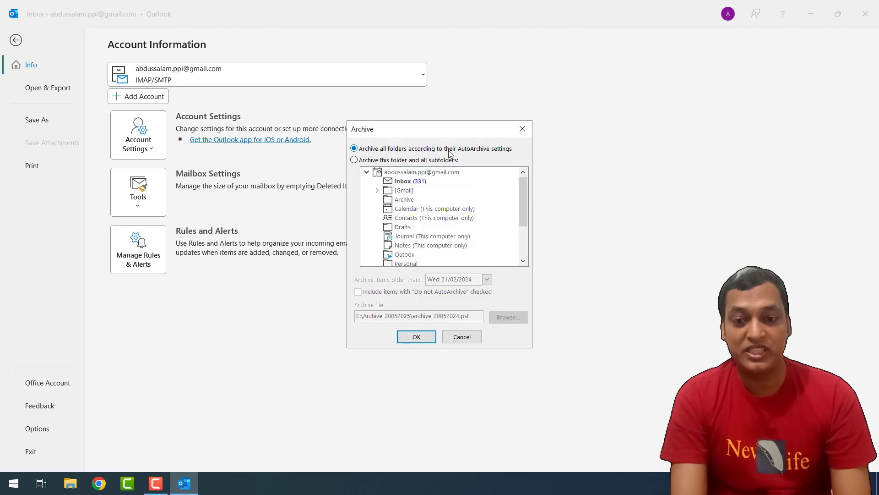
pyautogui.click(416, 337)
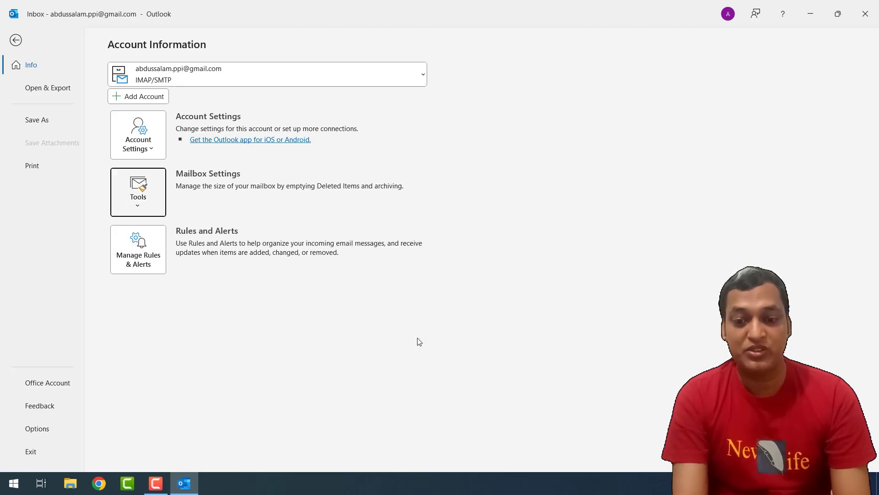
pyautogui.click(16, 41)
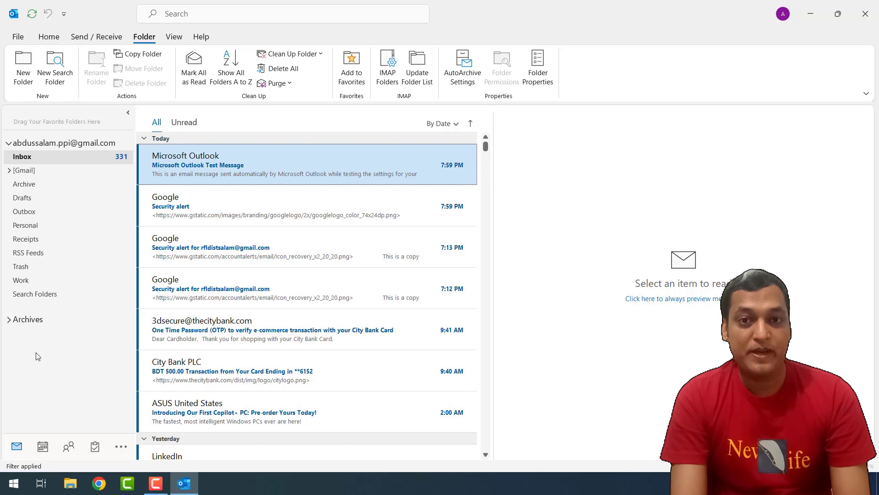
# - Expand the Archives folder tree, collapse all Inbox date groups, and check the messages under Last Week
pyautogui.click(9, 322)
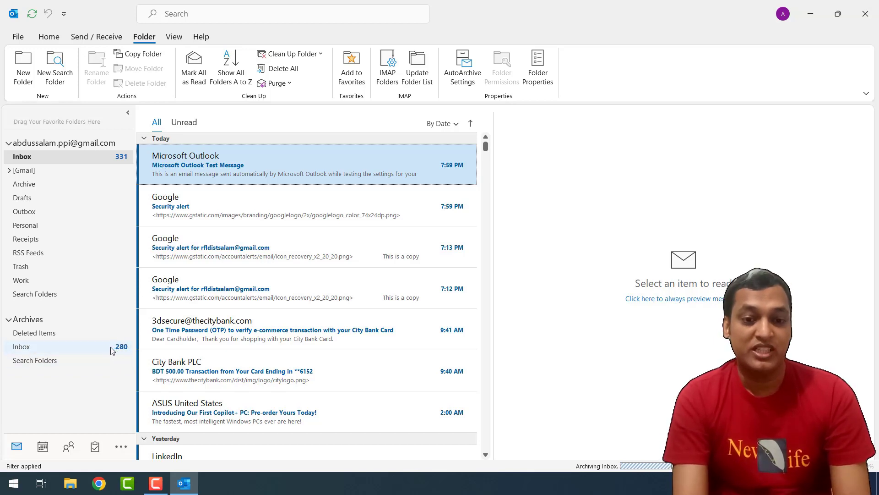
pyautogui.rightClick(207, 138)
pyautogui.click(247, 144)
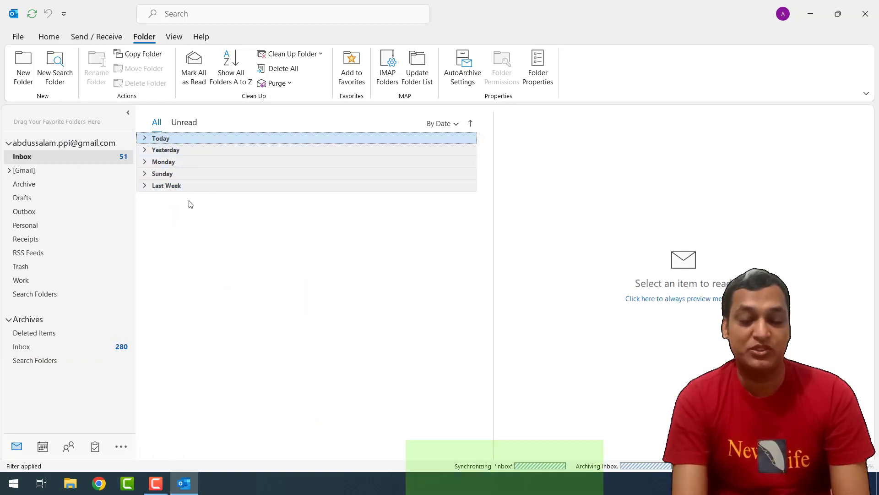
pyautogui.click(144, 186)
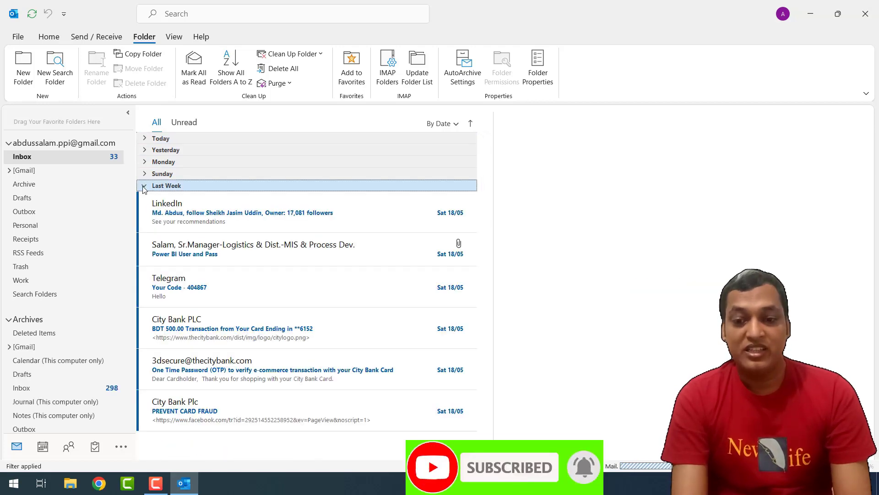
pyautogui.click(144, 187)
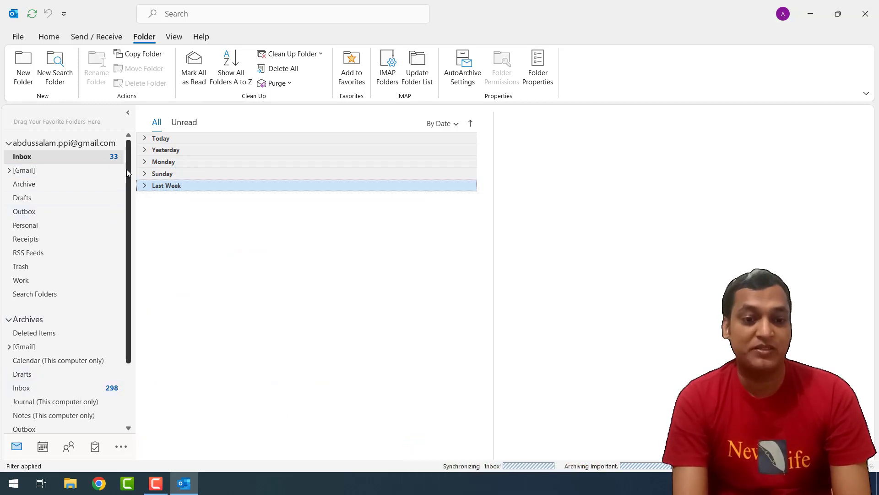
# - Expand the [Gmail] folders in both the mailbox and Archives, and view the archived Sent Mail messages
pyautogui.moveTo(126, 169); pyautogui.dragTo(126, 178)
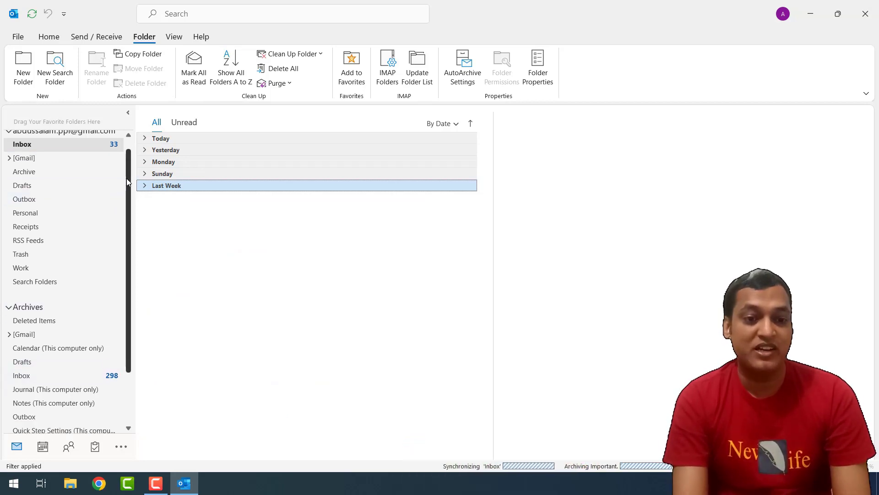
pyautogui.click(9, 158)
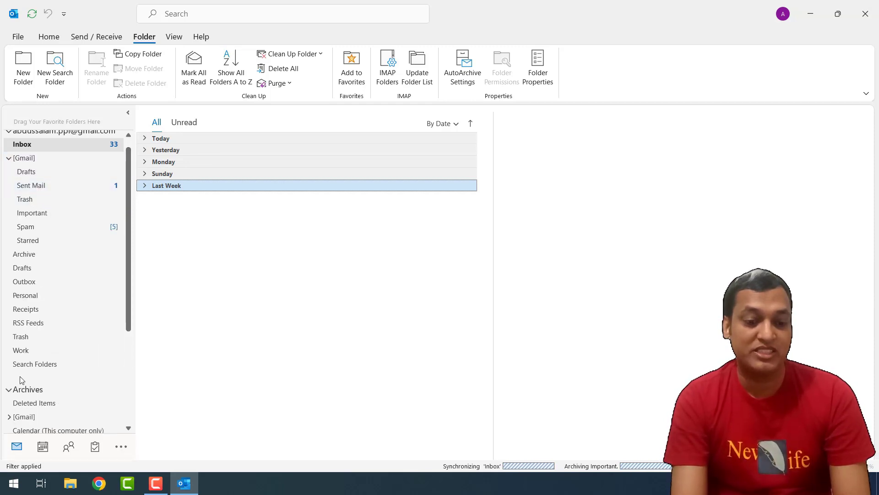
pyautogui.click(9, 417)
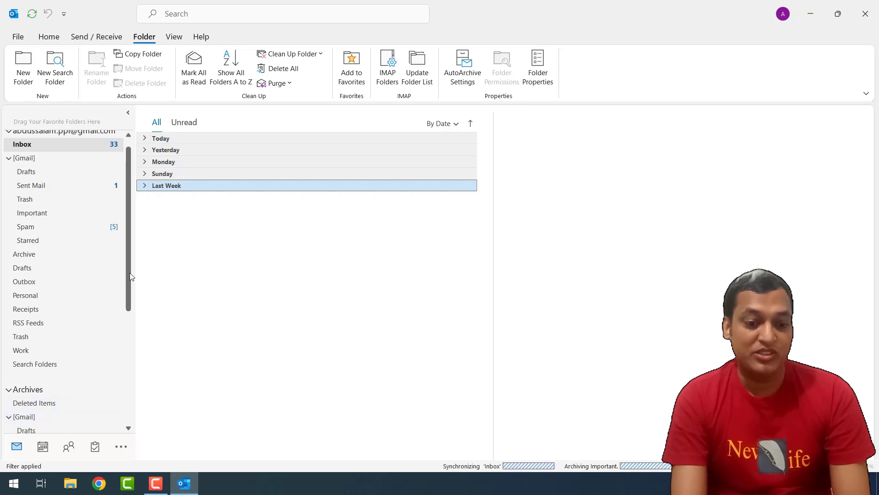
pyautogui.scroll(-3, 91, 321)
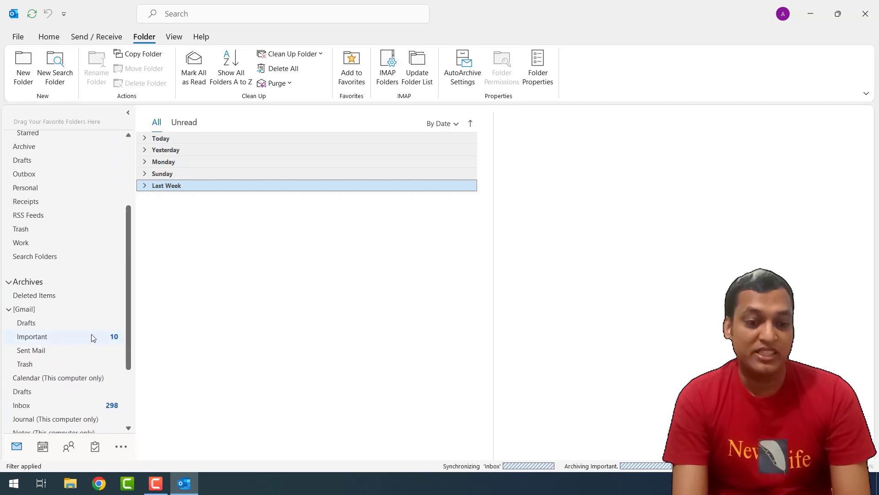
pyautogui.click(36, 356)
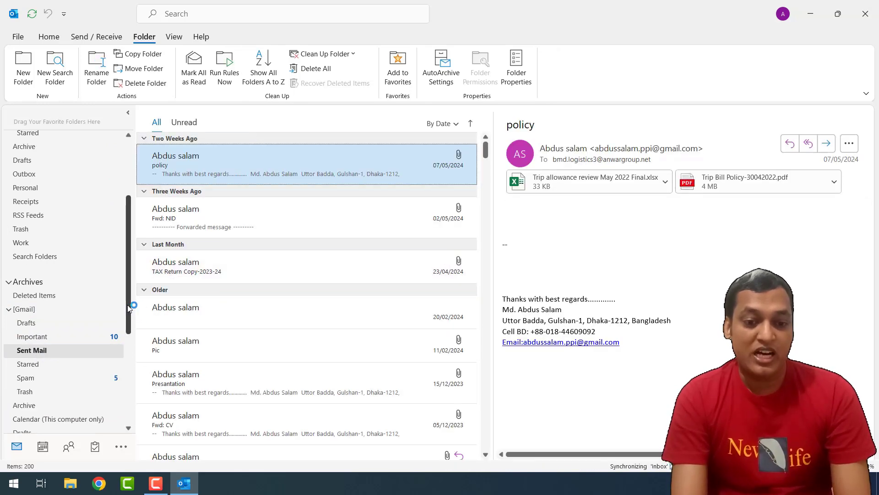
pyautogui.scroll(3, 69, 329)
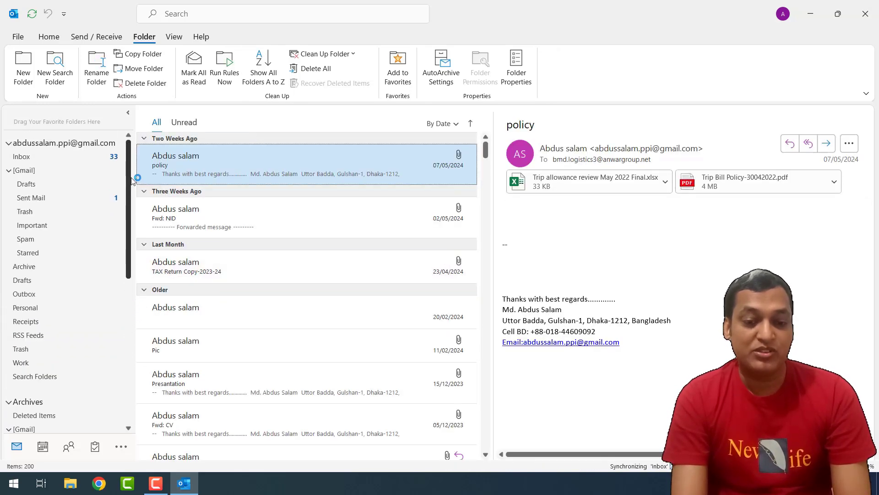
pyautogui.rightClick(27, 402)
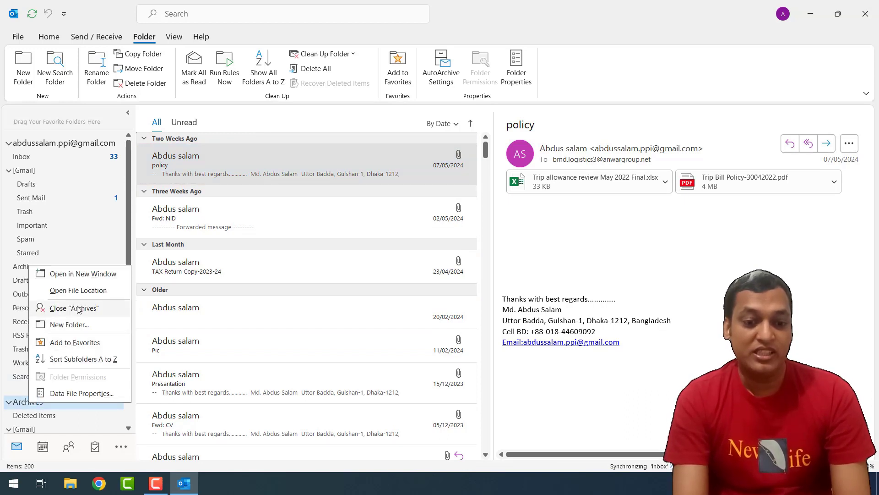
pyautogui.click(128, 241)
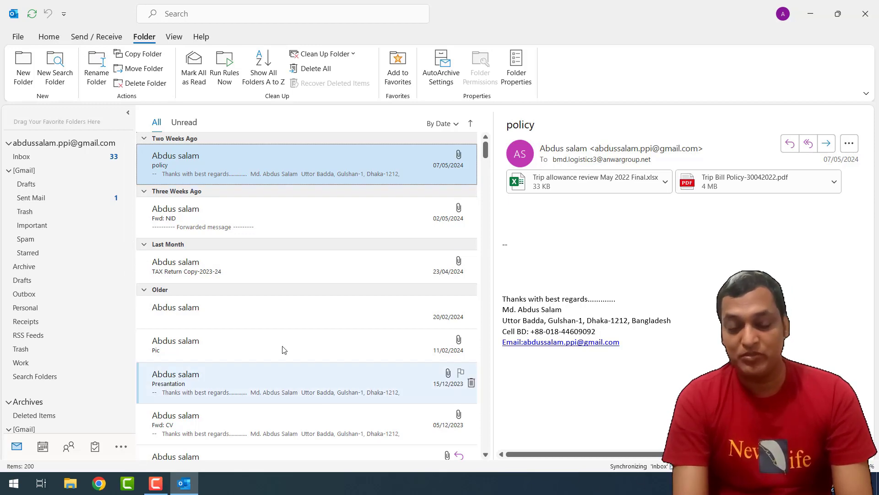
# - Switch to File Explorer and locate the archive-20052024 data file in the Archive-20052025 folder on Local Disk (E:)
pyautogui.click(811, 14)
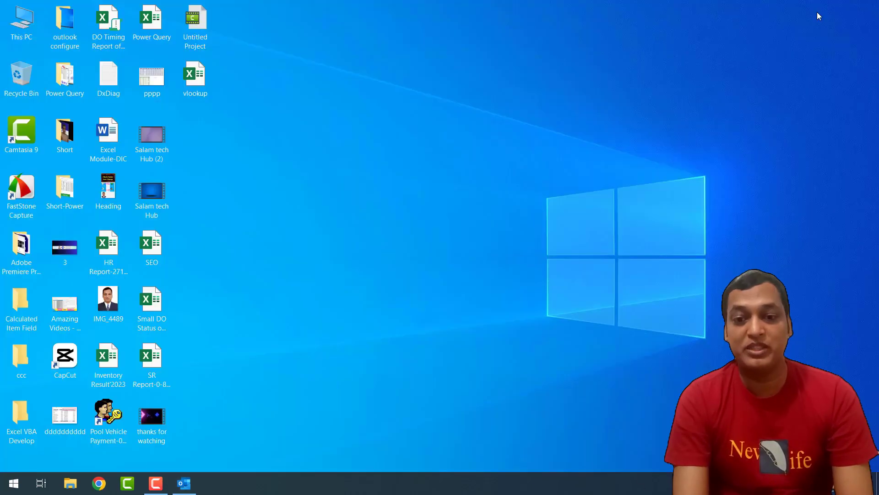
pyautogui.doubleClick(30, 24)
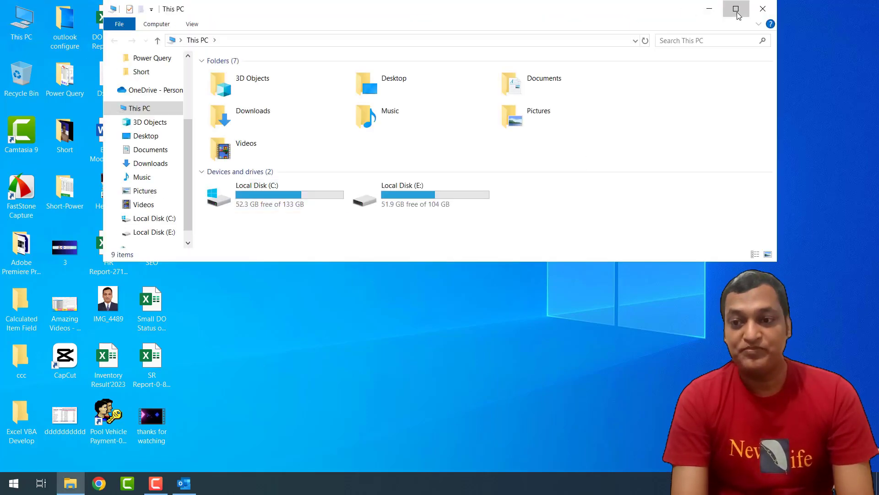
pyautogui.click(736, 10)
pyautogui.click(300, 171)
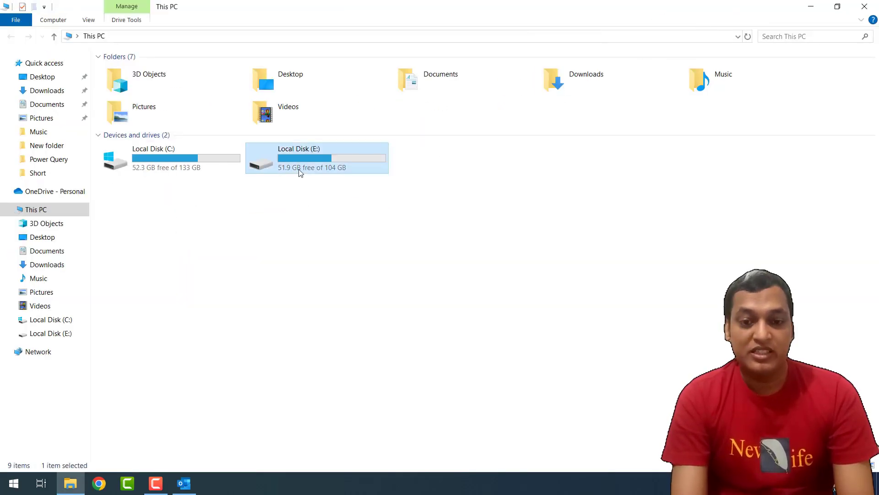
pyautogui.doubleClick(300, 171)
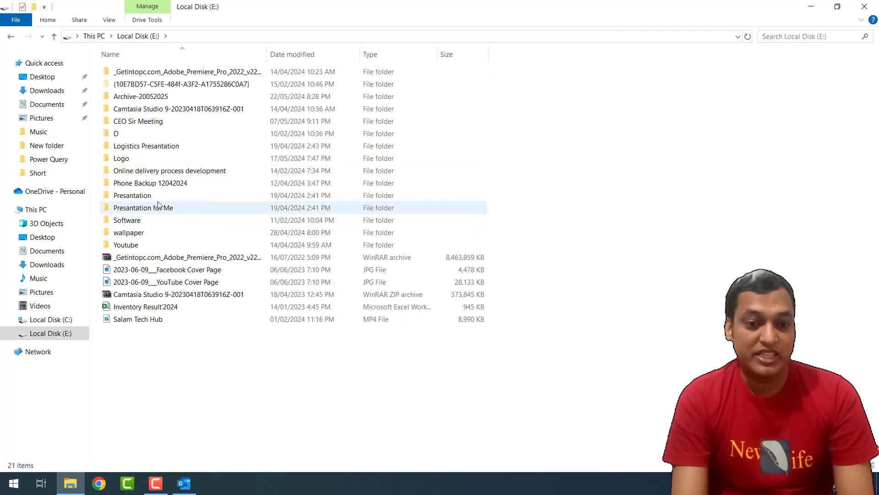
pyautogui.click(128, 98)
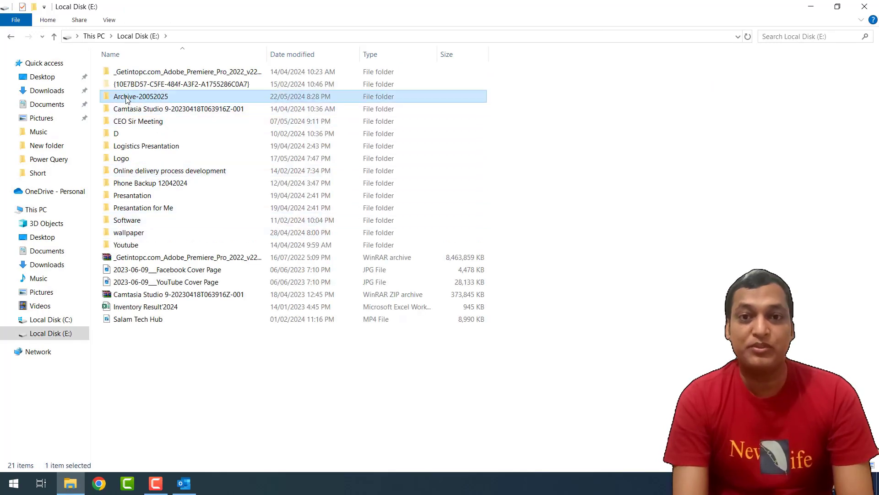
pyautogui.doubleClick(128, 98)
pyautogui.click(140, 76)
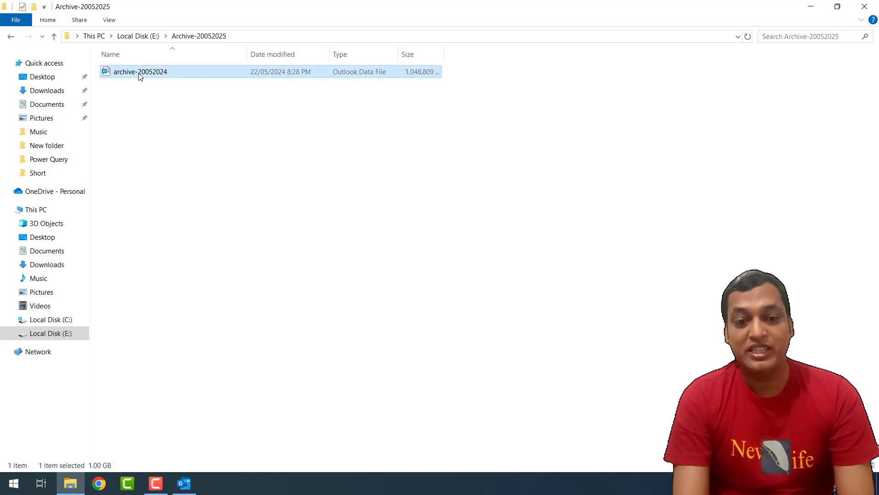
# - Inspect the properties of the archive-20052024 data file to check its size, and leave the file selected
pyautogui.rightClick(409, 69)
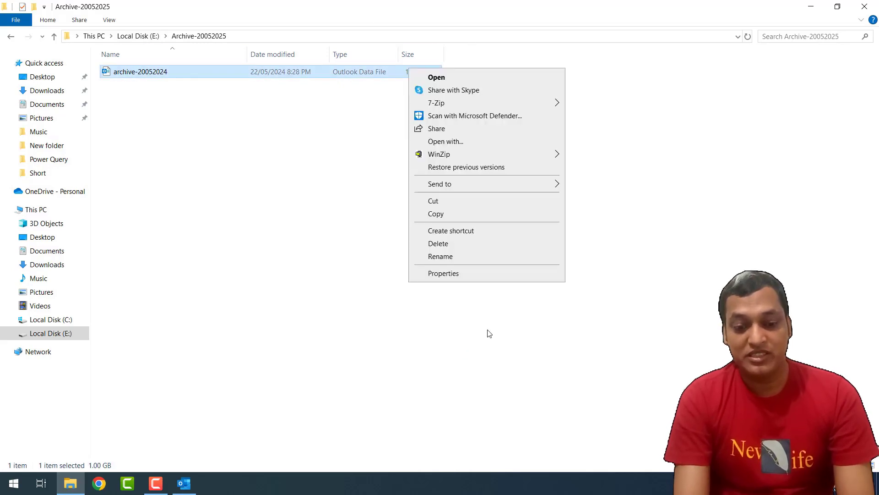
pyautogui.click(466, 275)
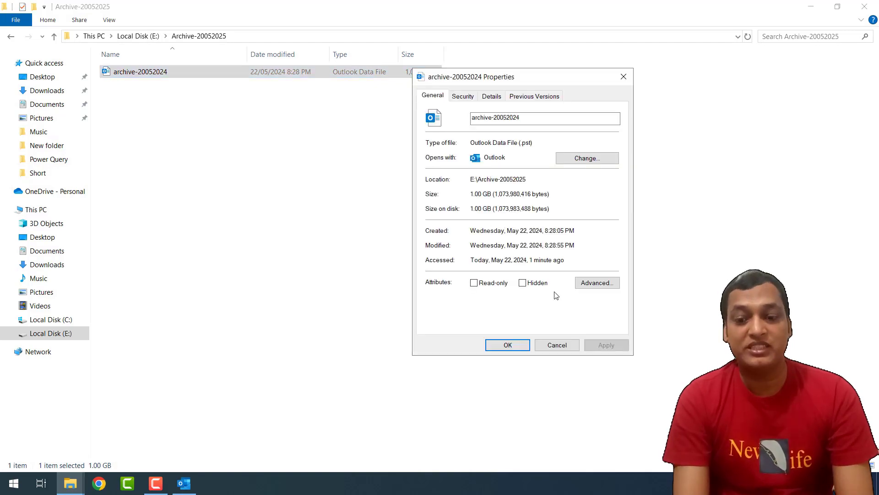
pyautogui.click(558, 346)
pyautogui.click(270, 214)
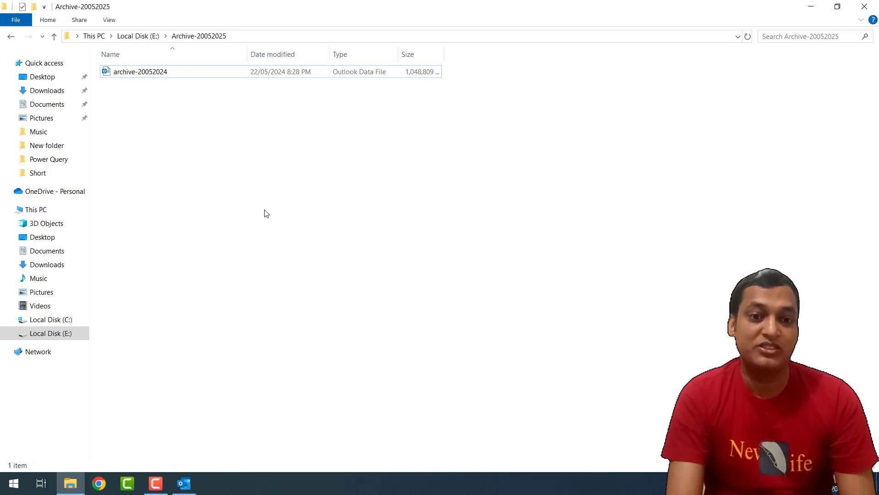
pyautogui.click(151, 77)
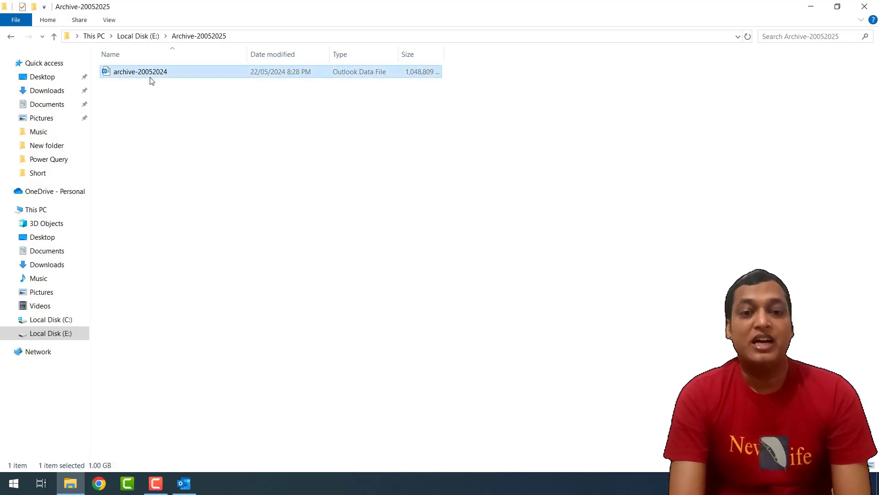